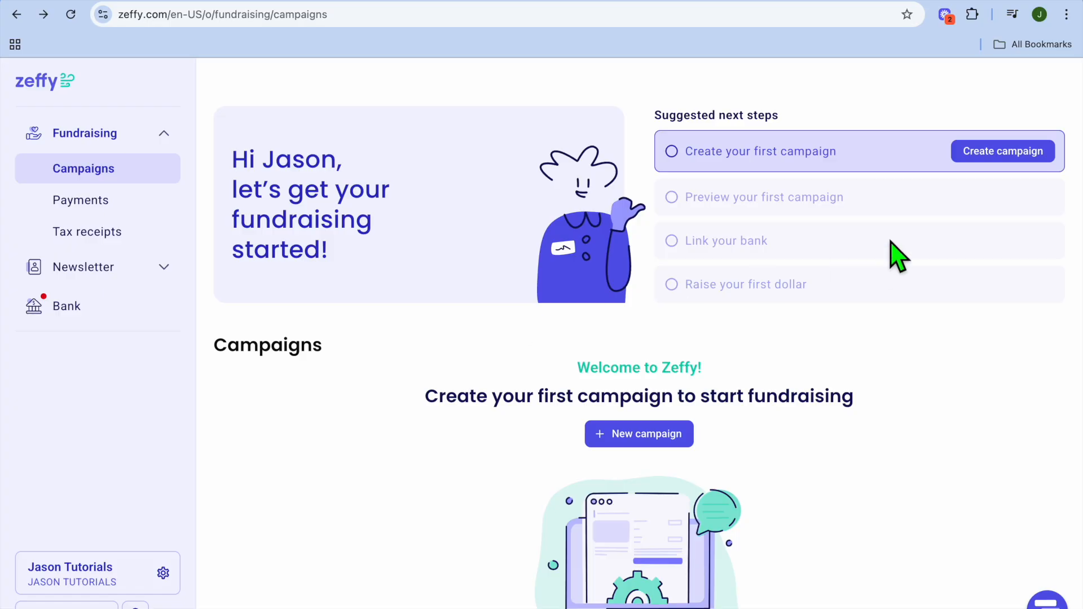
Create a new campaign of type Raffle and accept the suggested raffle title.
left_click(1008, 173)
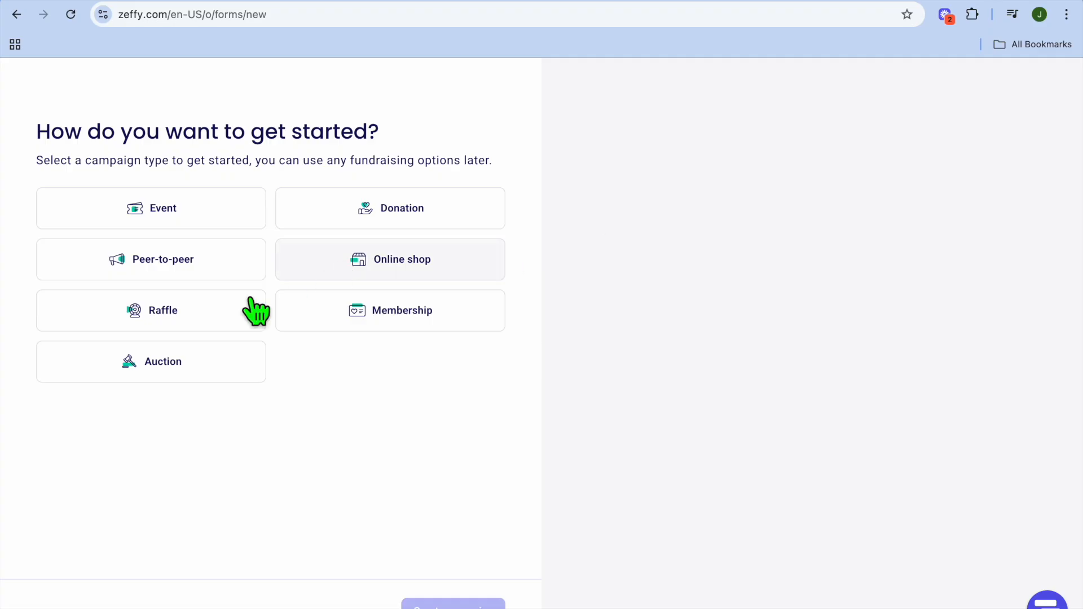
left_click(163, 314)
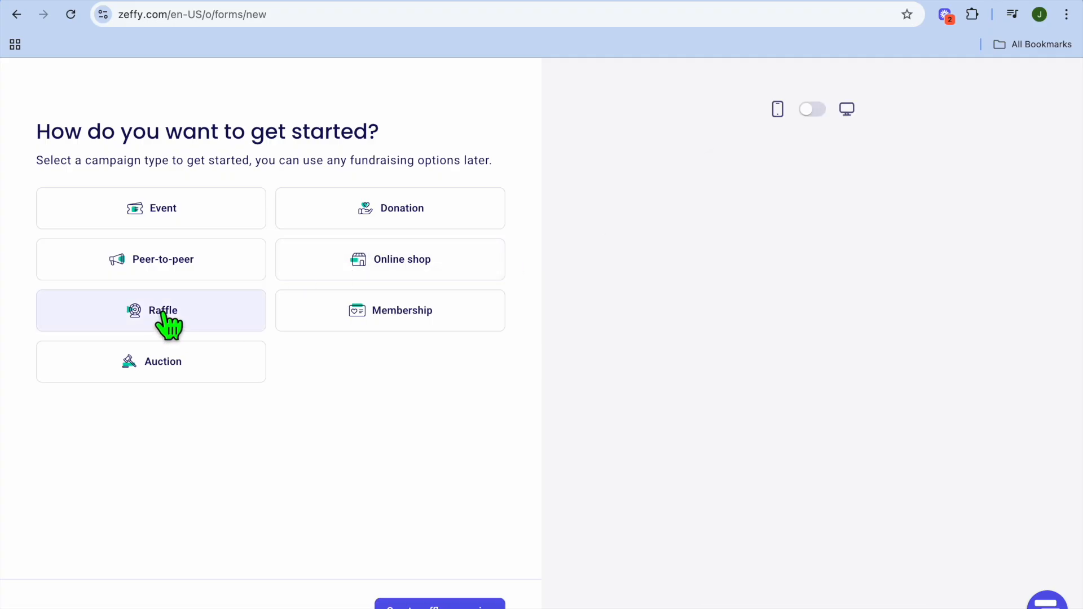
left_click(454, 602)
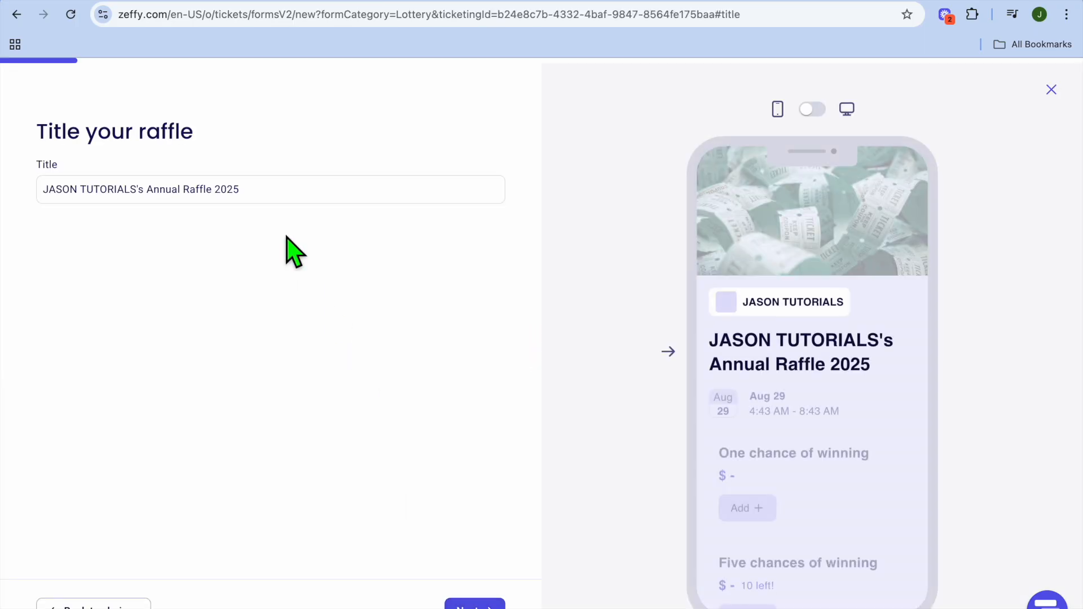
left_click(282, 195)
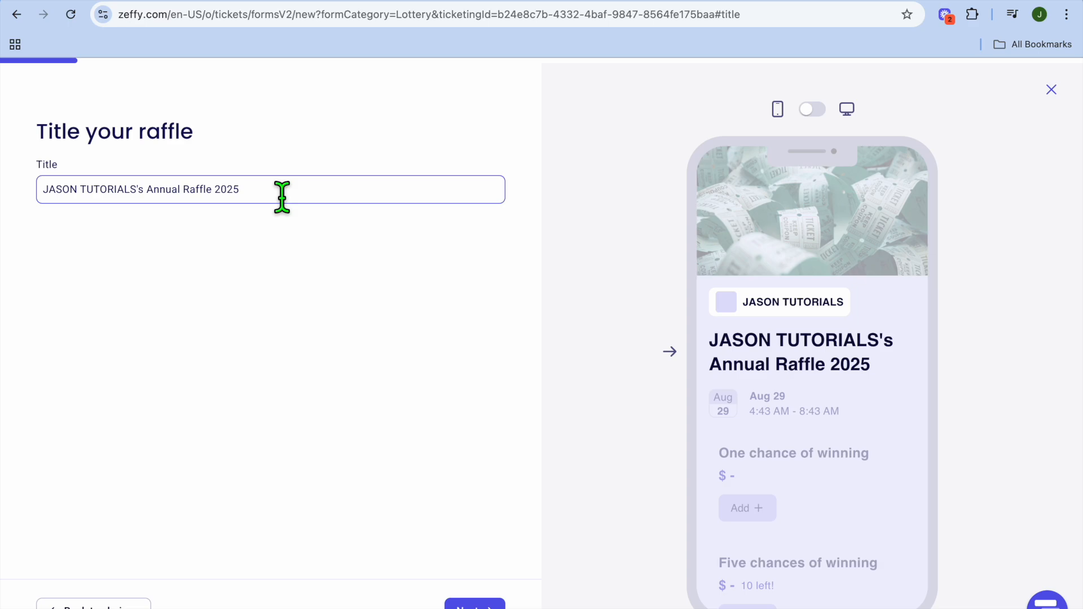
left_click(496, 605)
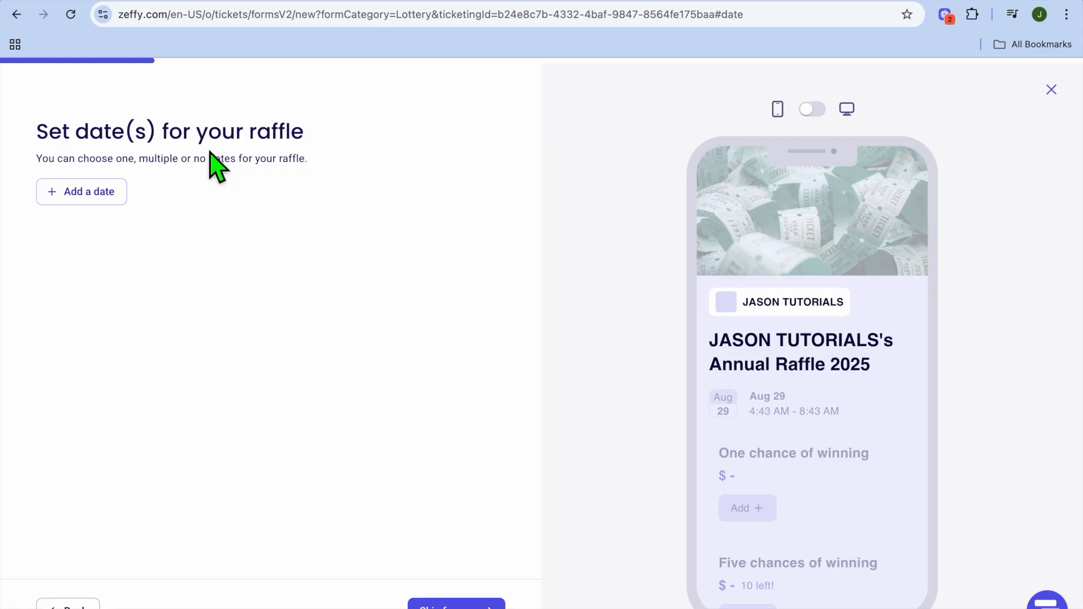
Add a raffle date starting 08/08/2025 at 04:00 PM, keeping the suggested end date and the Occurs once recurrence.
left_click(111, 193)
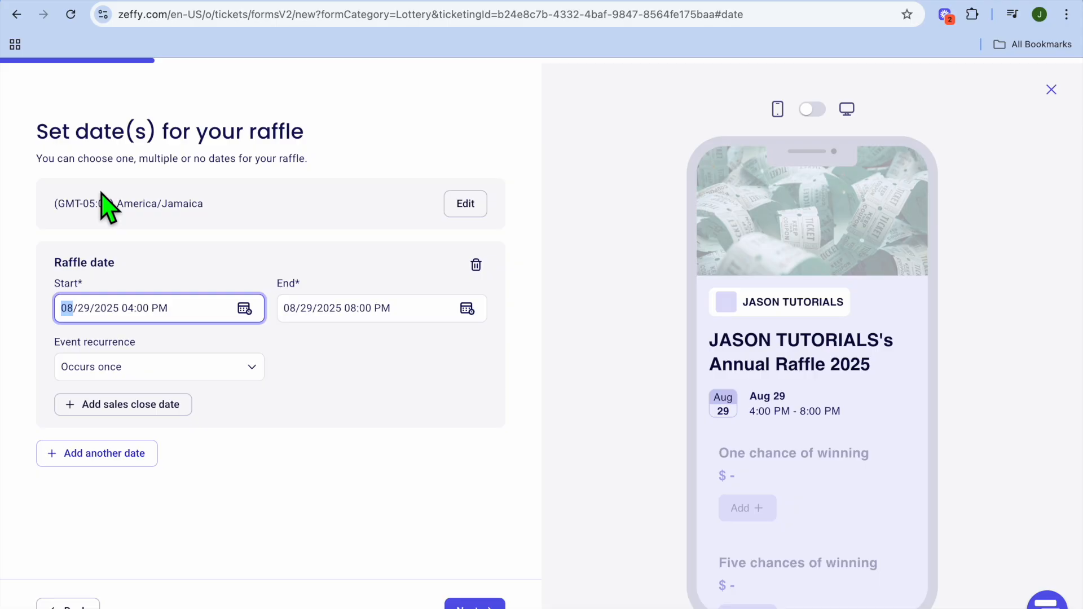
left_click(244, 310)
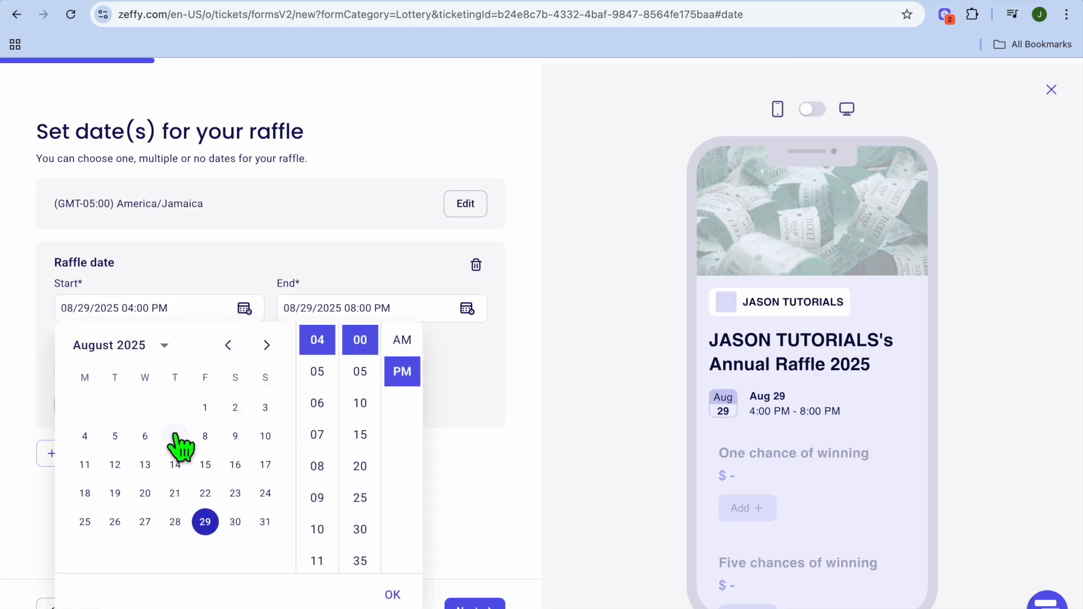
left_click(204, 436)
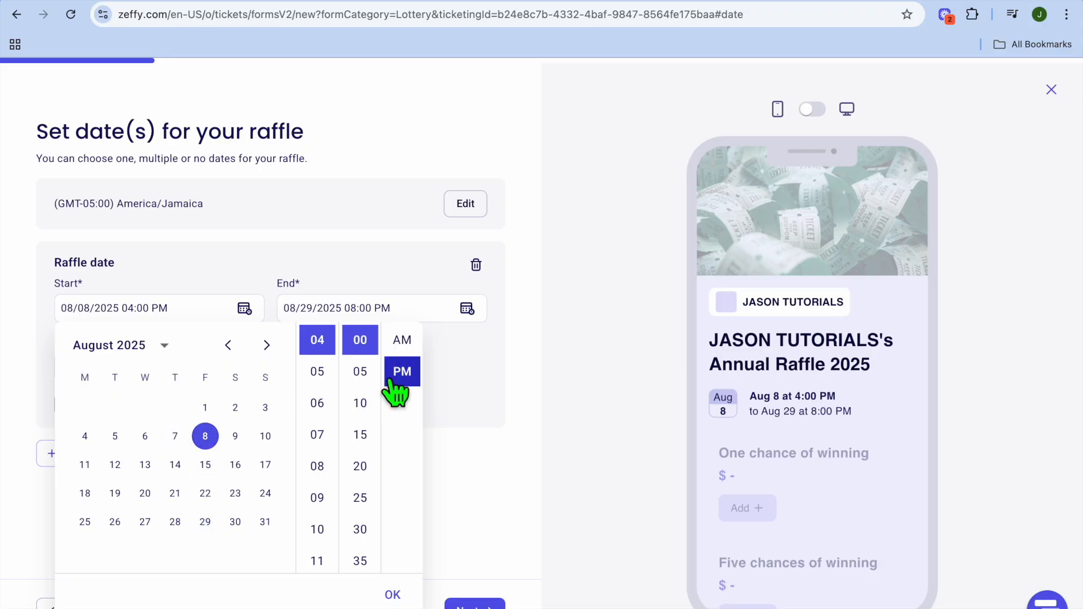
left_click(470, 422)
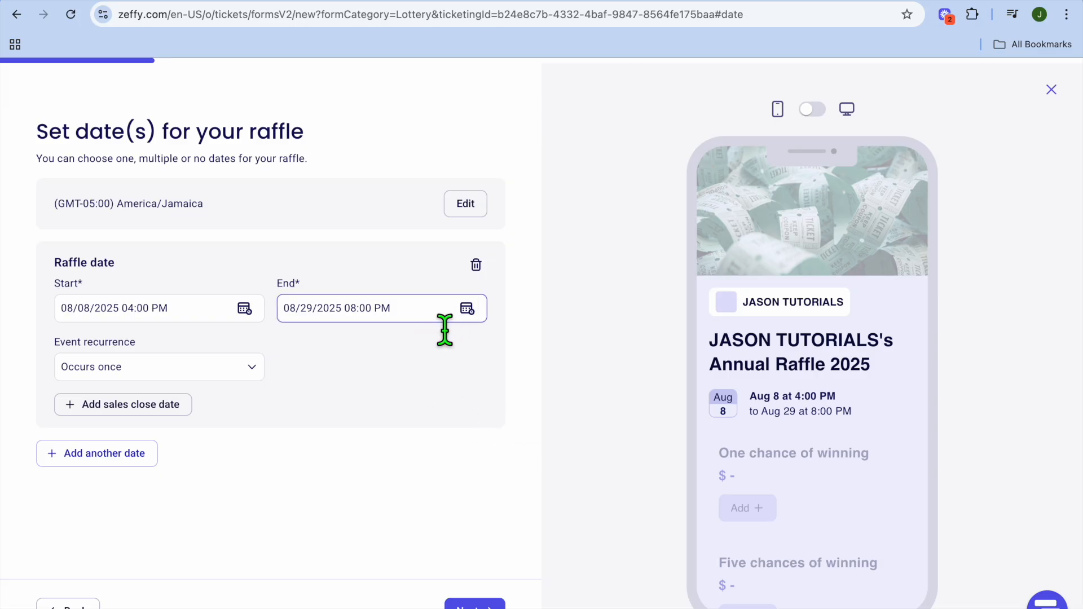
left_click(251, 369)
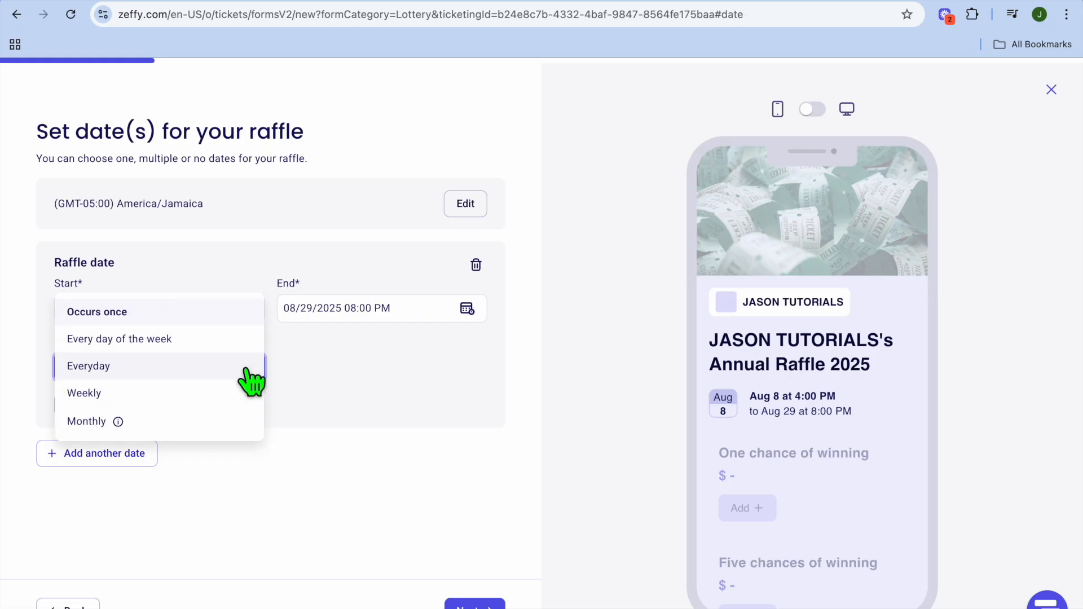
left_click(336, 367)
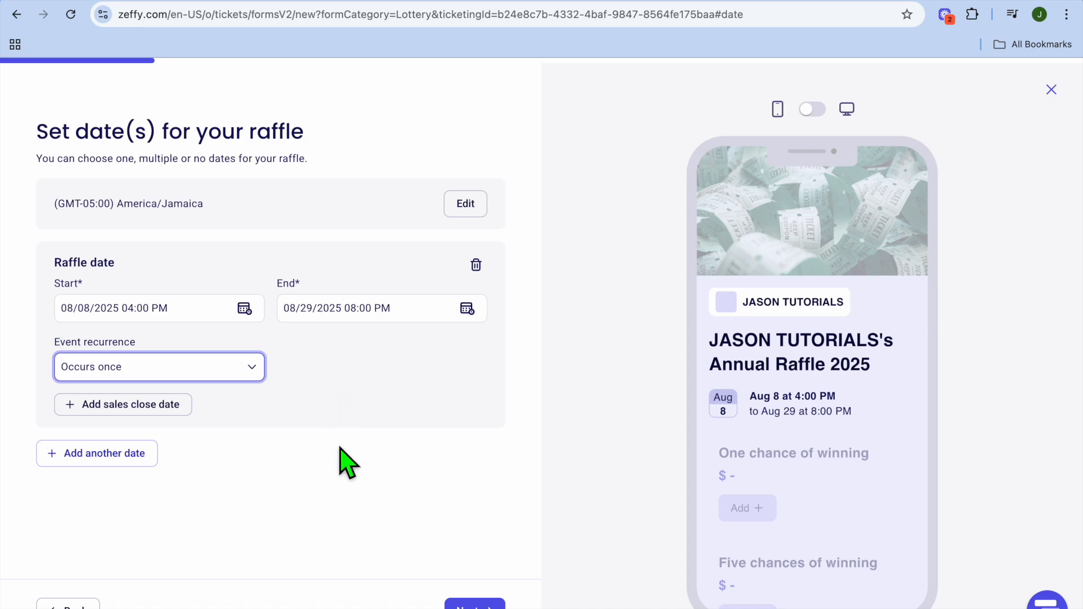
left_click(474, 603)
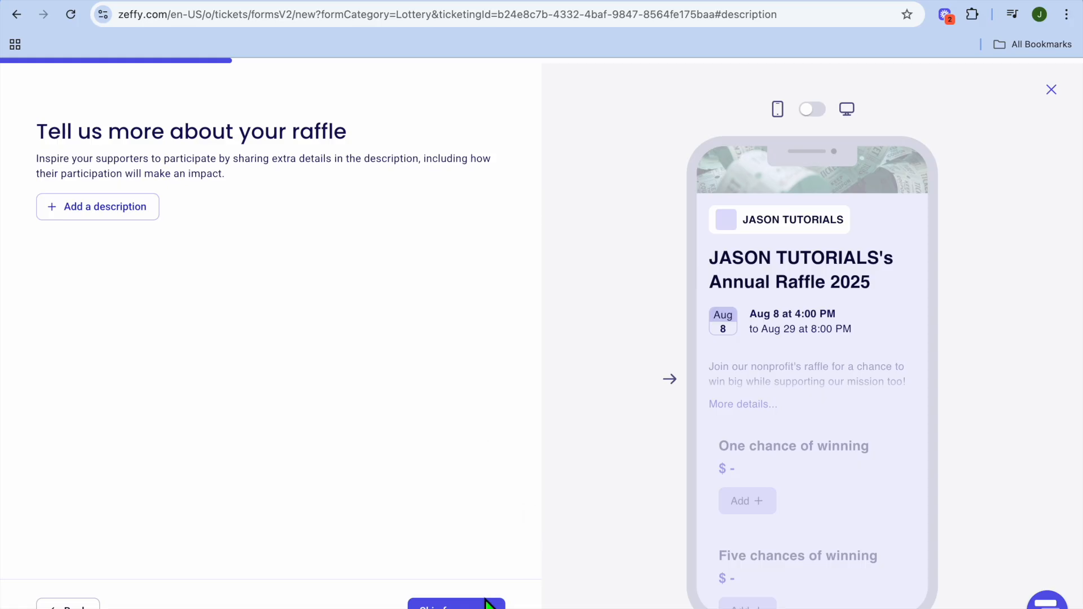
Set the campaign color to teal and pass the description, banner and logo pages without changes.
left_click(456, 603)
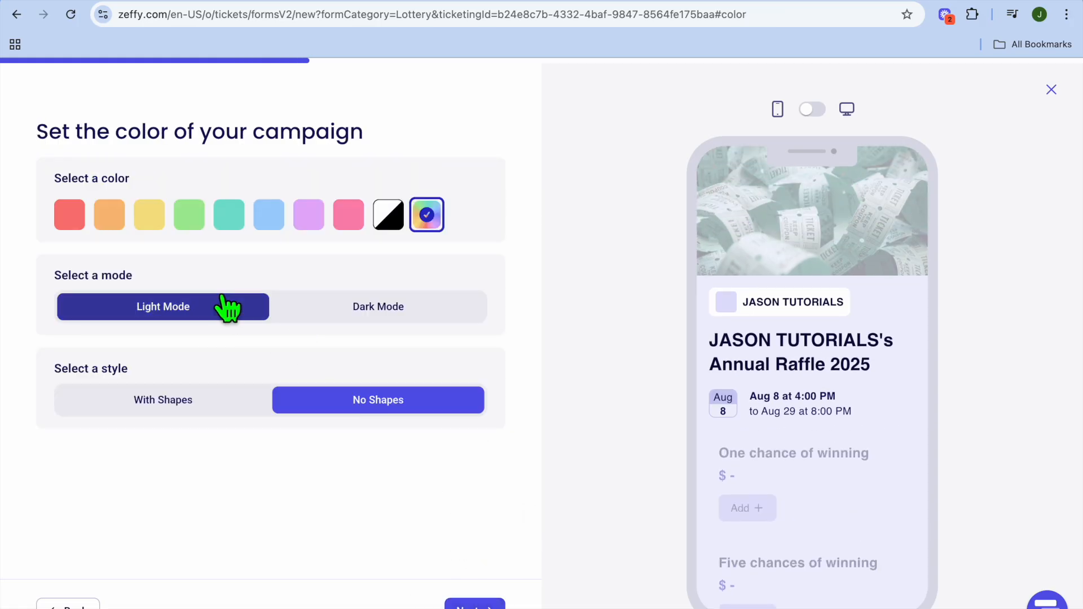
left_click(227, 215)
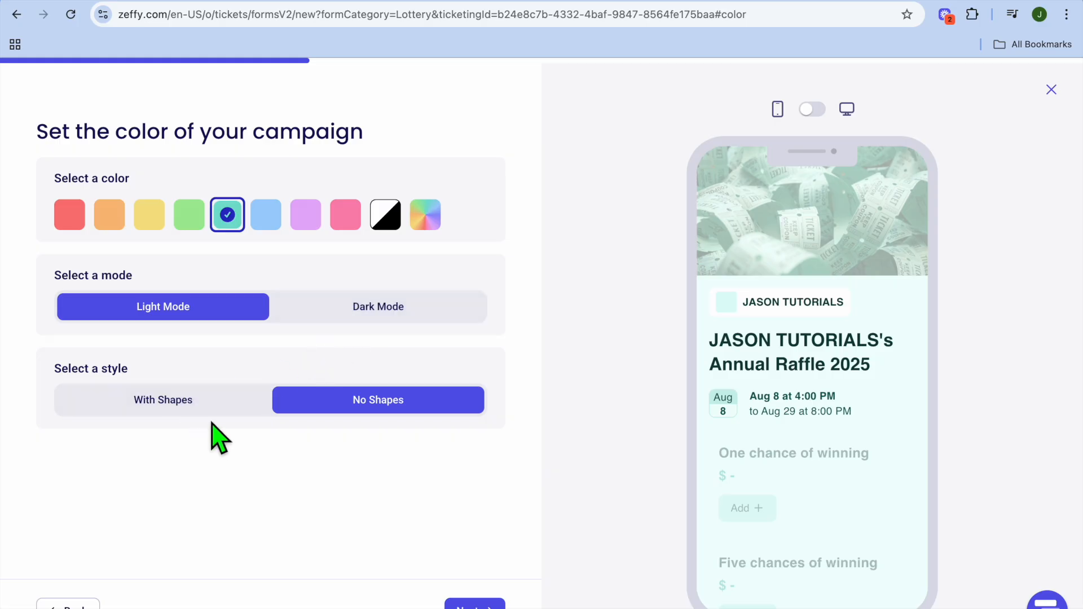
left_click(478, 605)
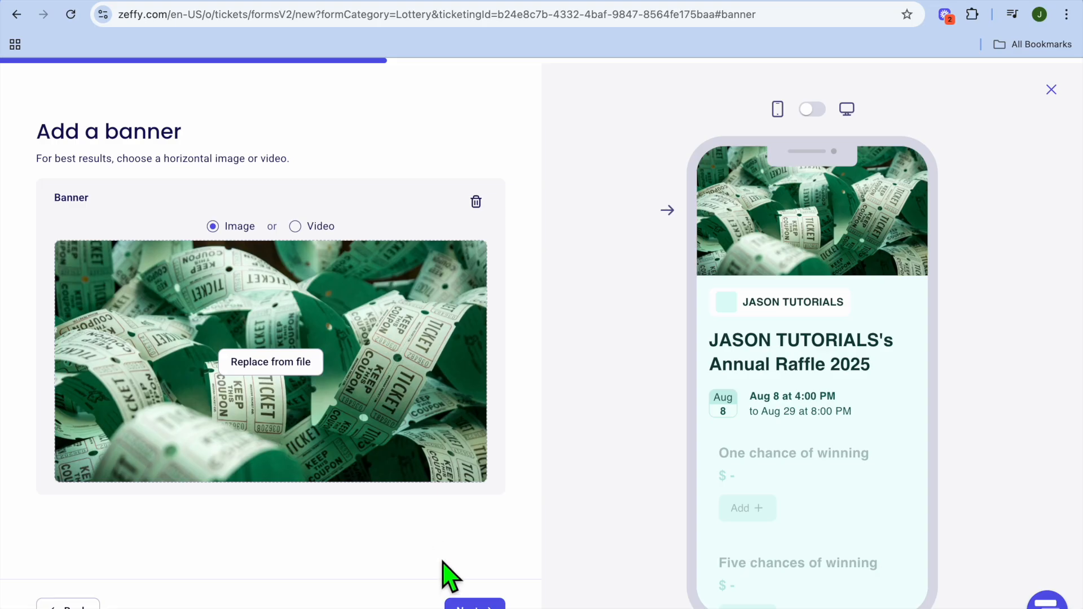
left_click(464, 602)
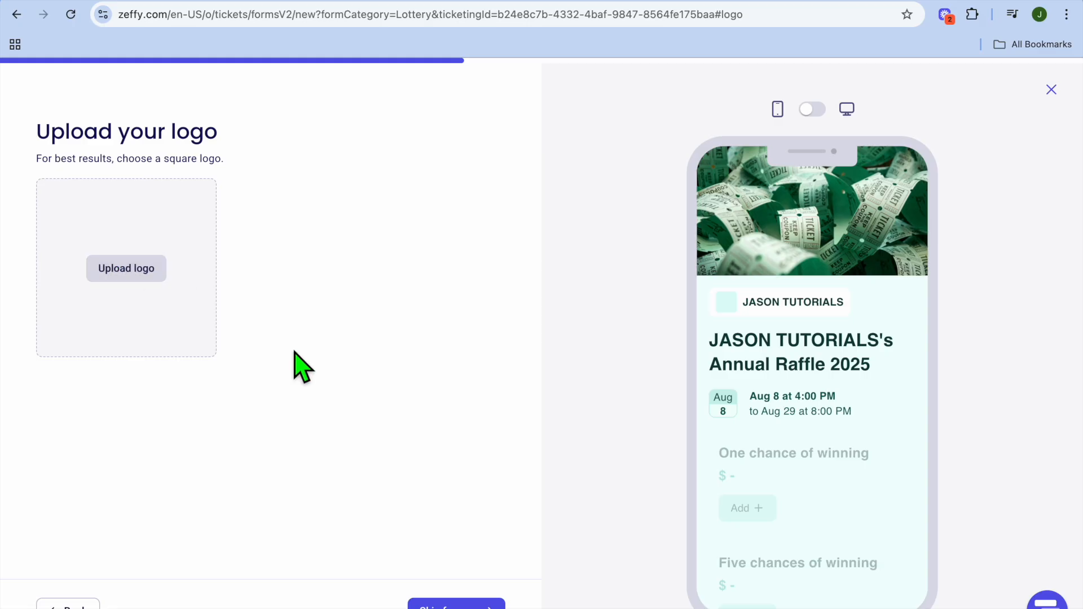
left_click(480, 606)
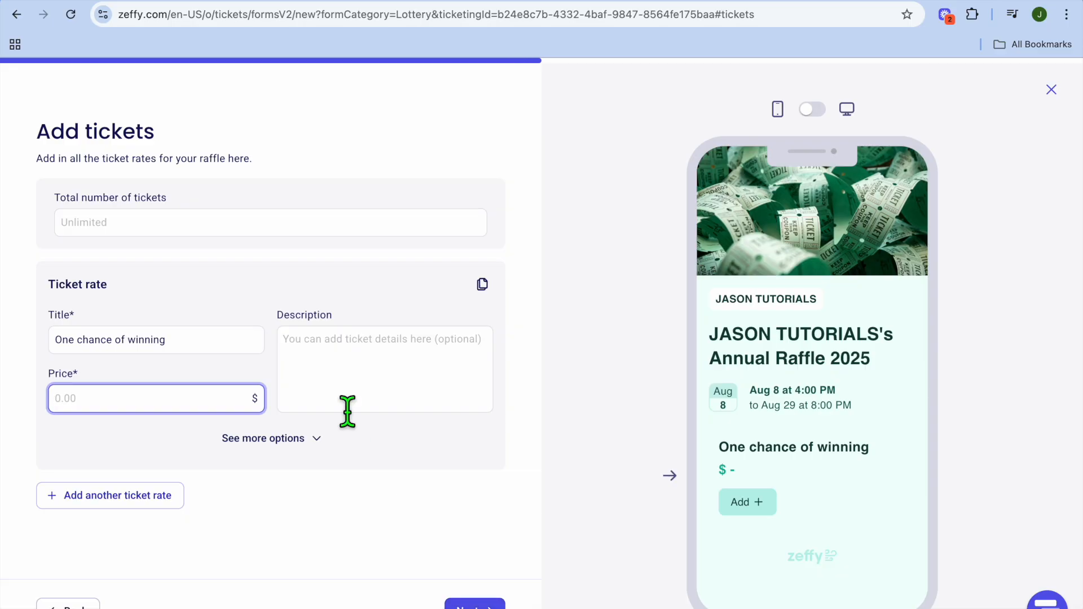
Set the total number of tickets to 90 and the price of the One chance of winning ticket to $60.
left_click(210, 238)
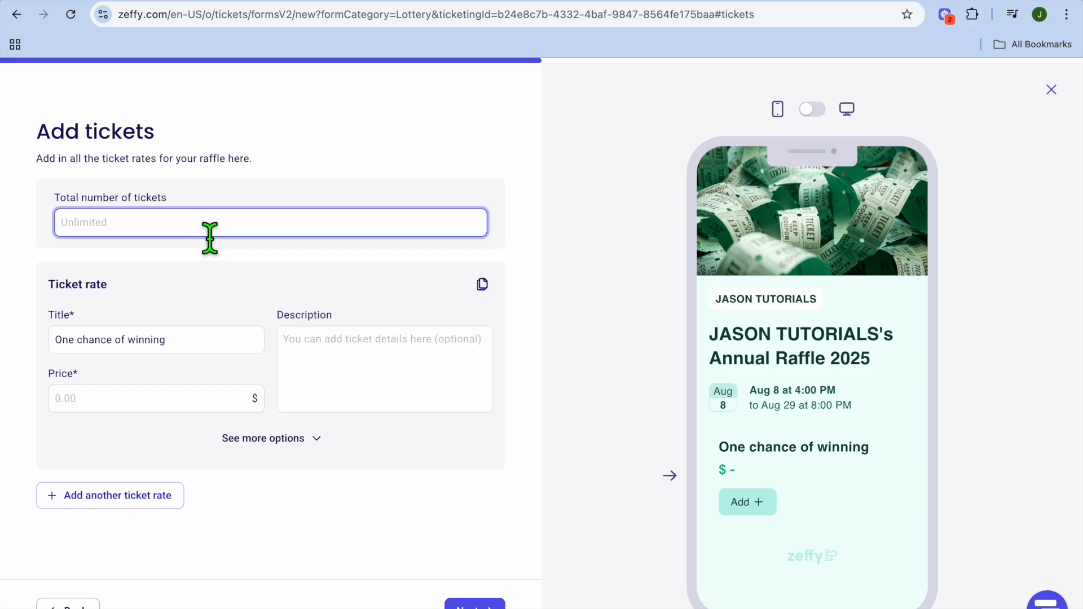
type("90")
scroll(331, 412, "down", 1)
left_click(164, 375)
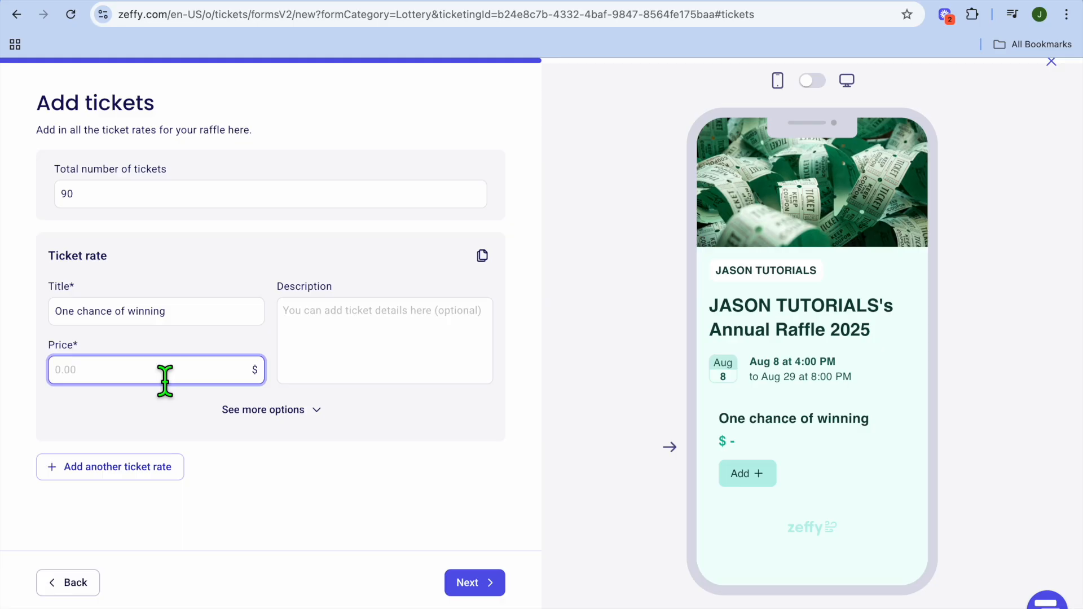
type("60")
left_click(285, 417)
left_click(284, 417)
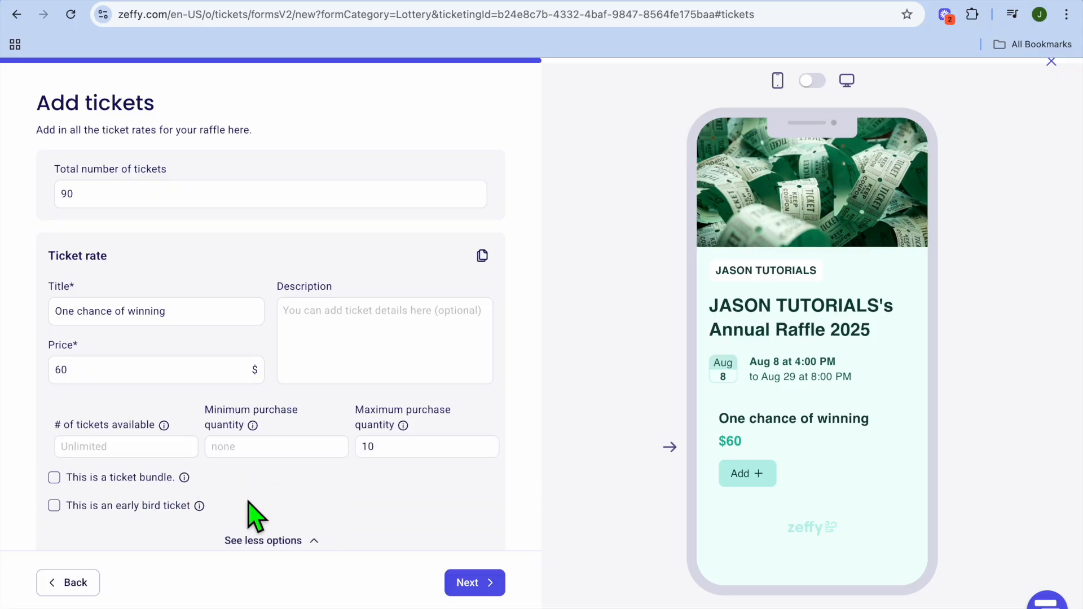
scroll(248, 500, "down", 3)
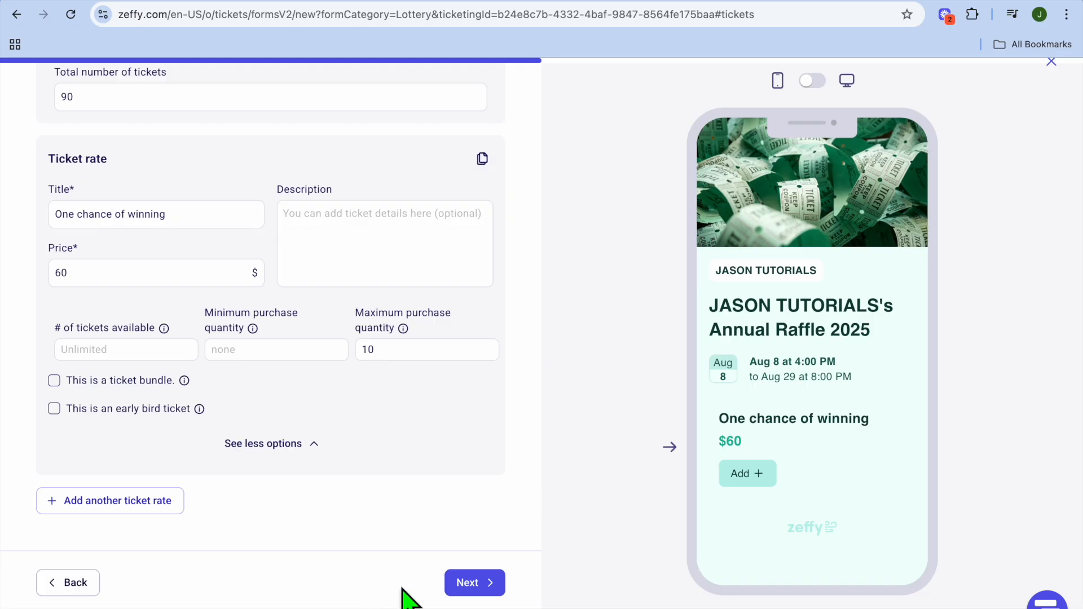
left_click(469, 582)
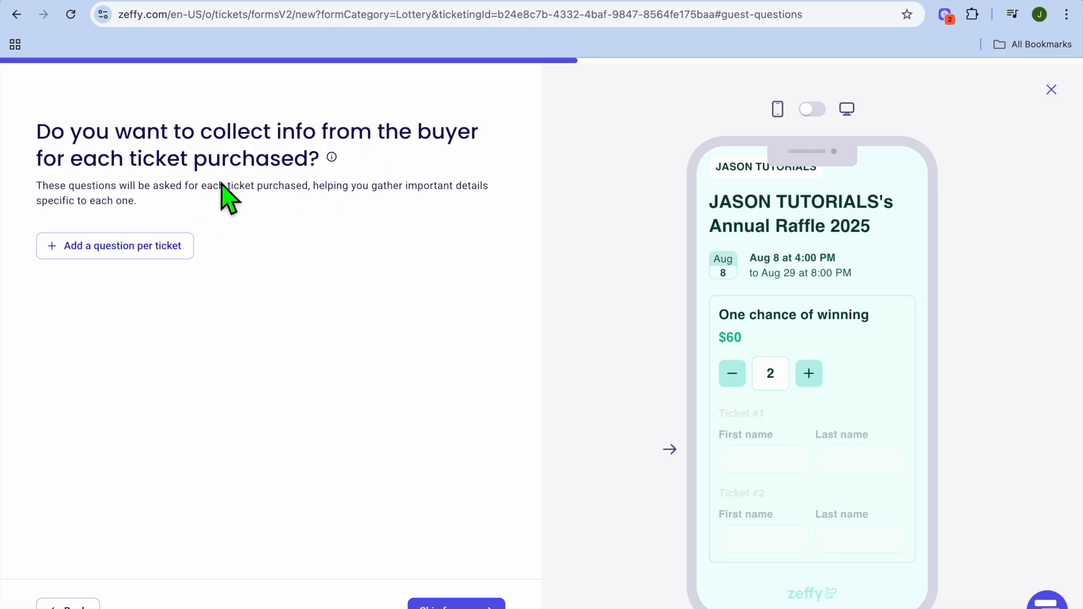
Add two per-ticket buyer questions: a required Name question and an optional Email question.
left_click(158, 262)
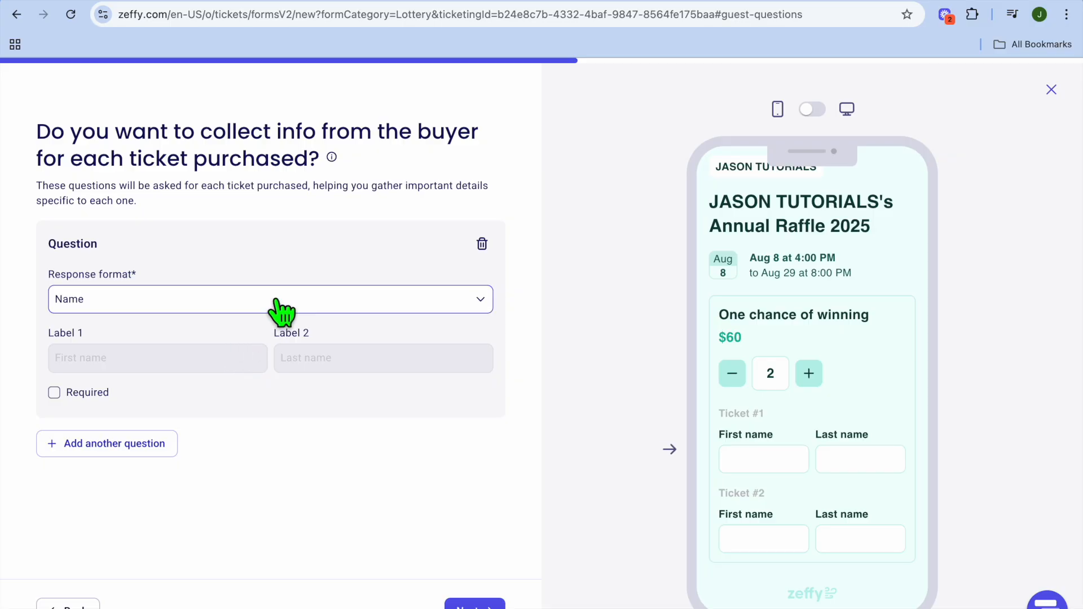
left_click(55, 393)
left_click(142, 445)
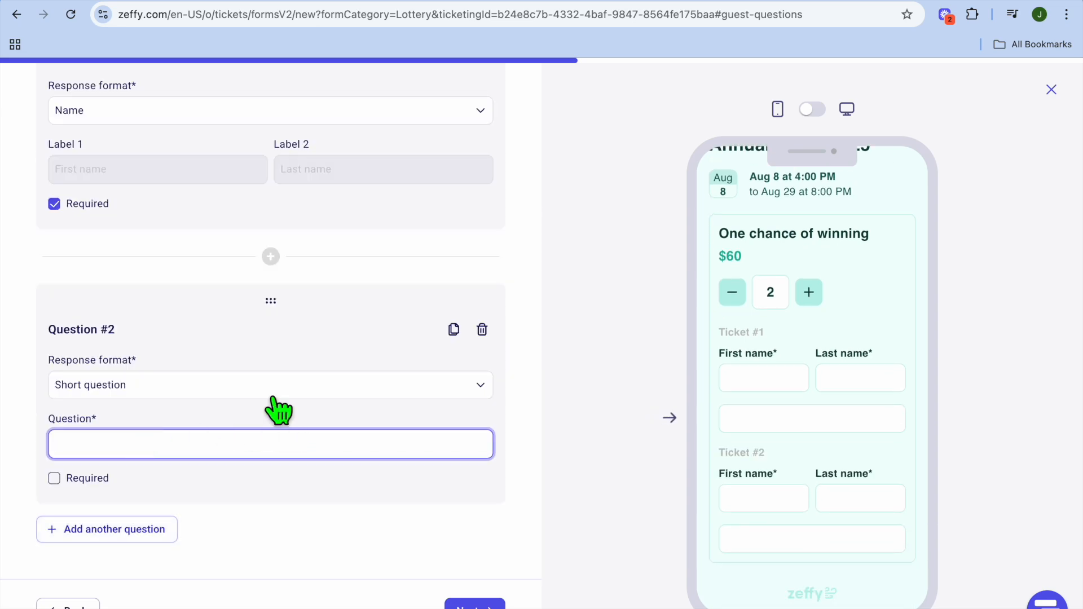
left_click(254, 388)
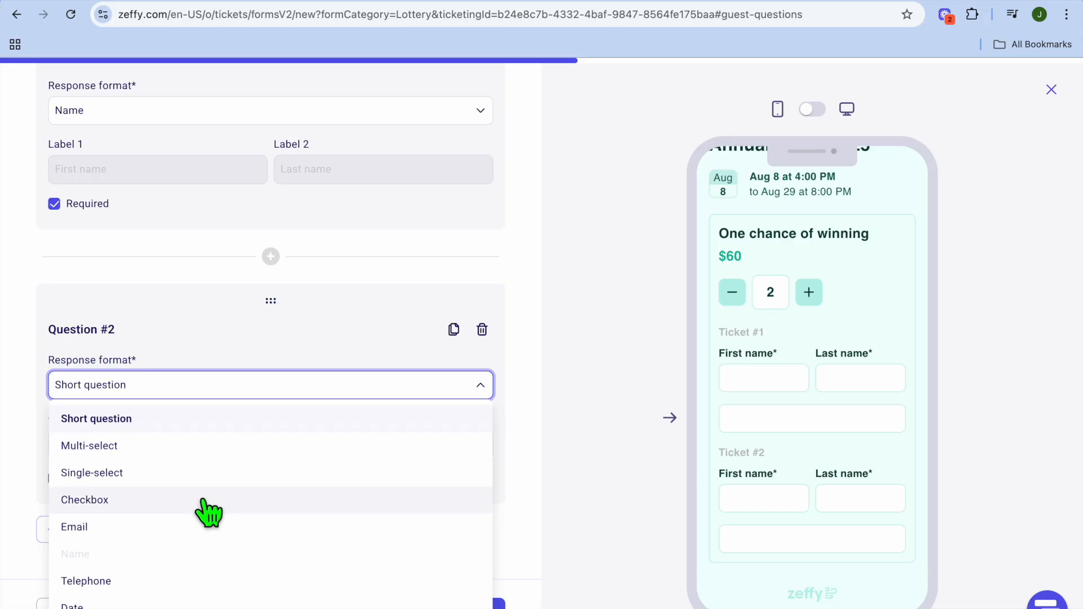
left_click(172, 535)
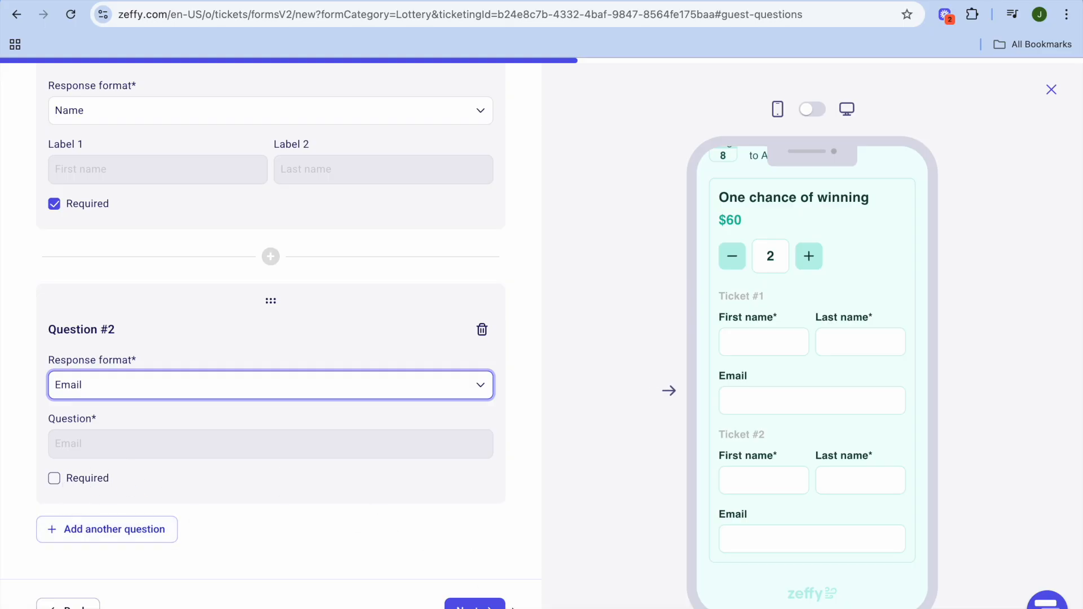
left_click(487, 606)
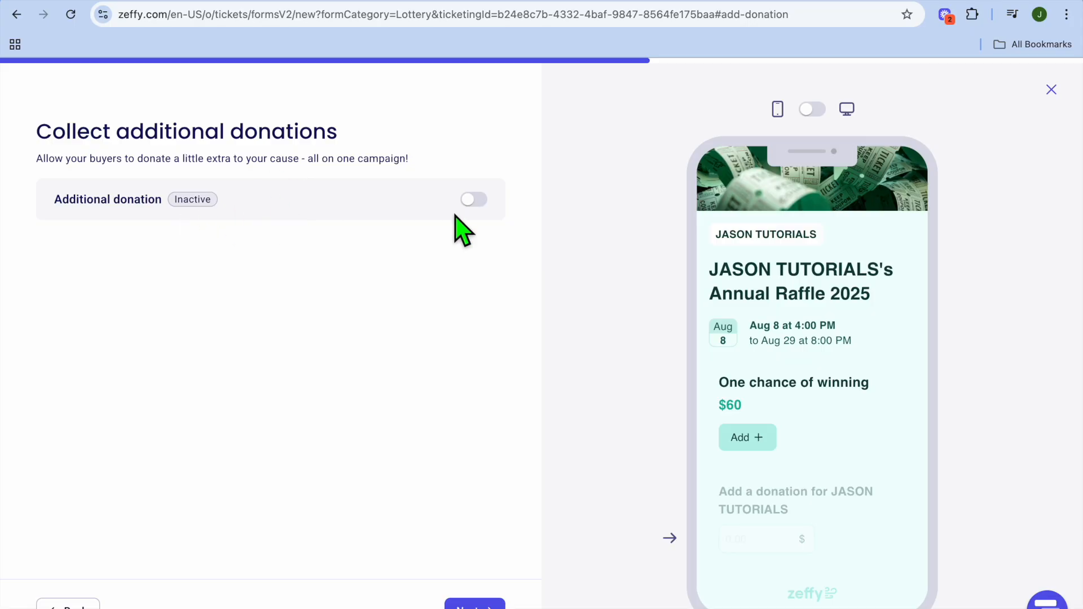
Activate additional donations and pass the buyer questions, discount codes and e-ticket pages without changes.
left_click(478, 203)
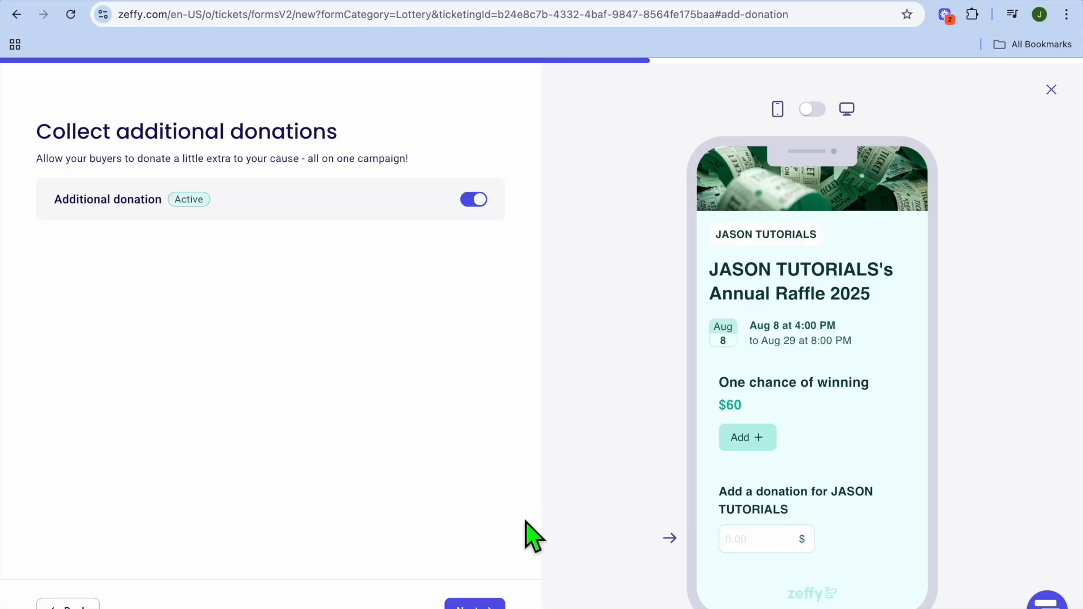
left_click(475, 605)
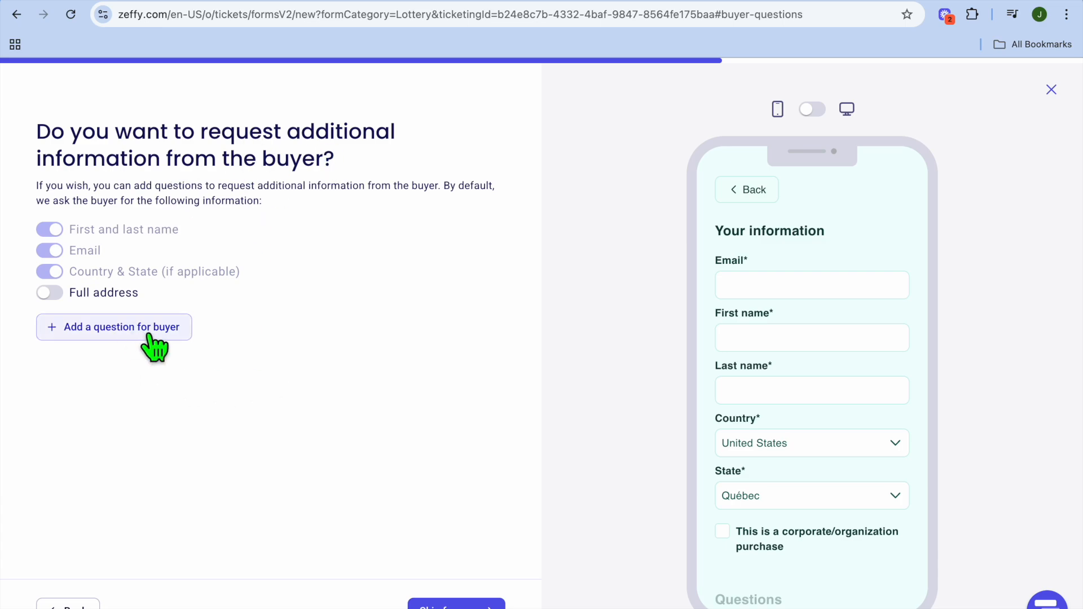
left_click(452, 605)
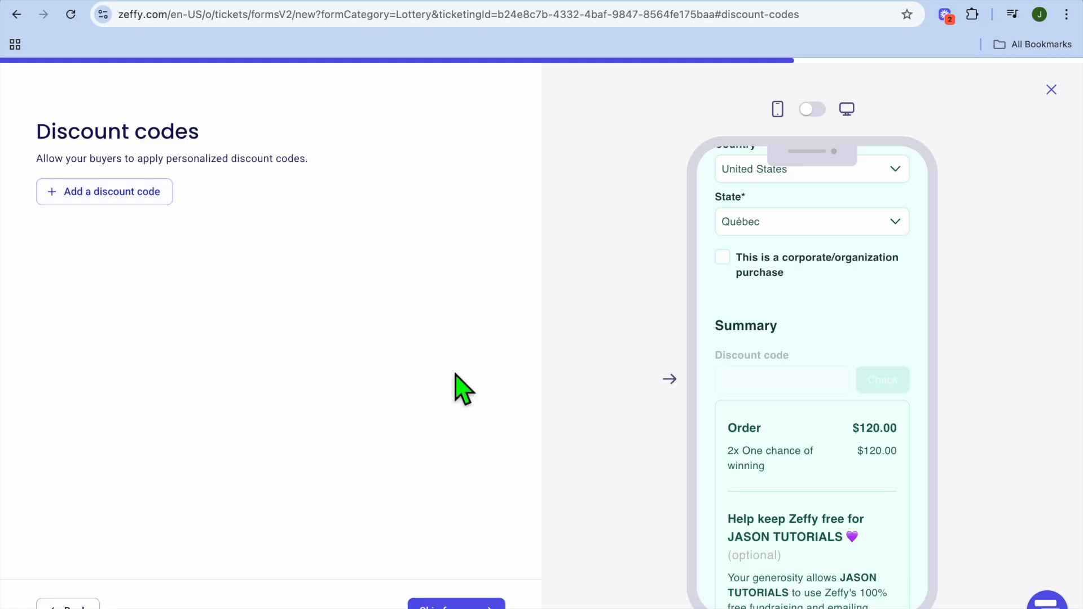
left_click(471, 603)
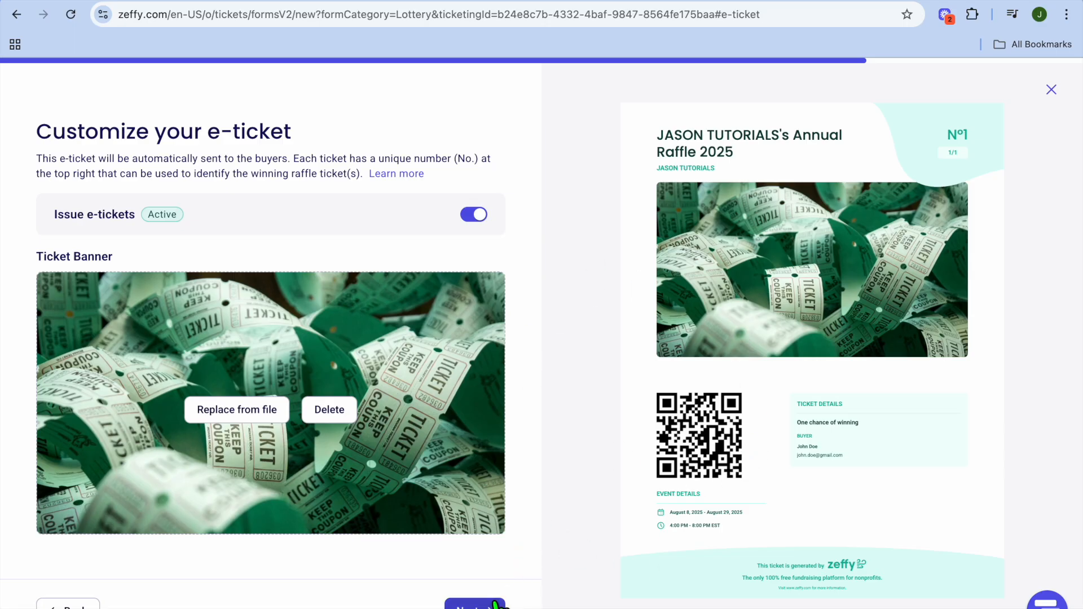
left_click(475, 604)
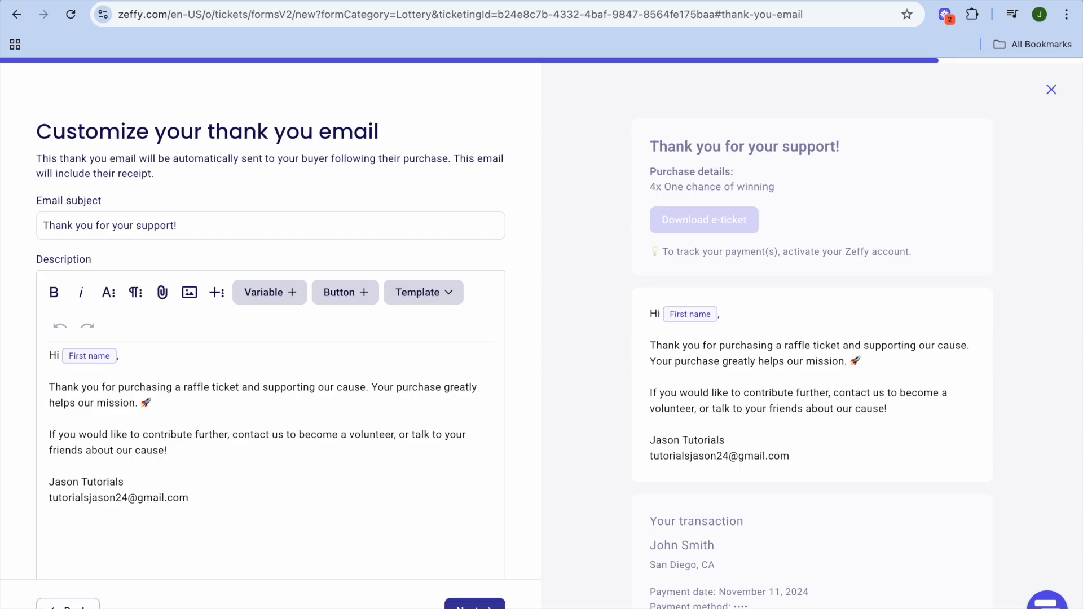
Review the subject and message text of the buyers' thank-you email.
left_click(391, 446)
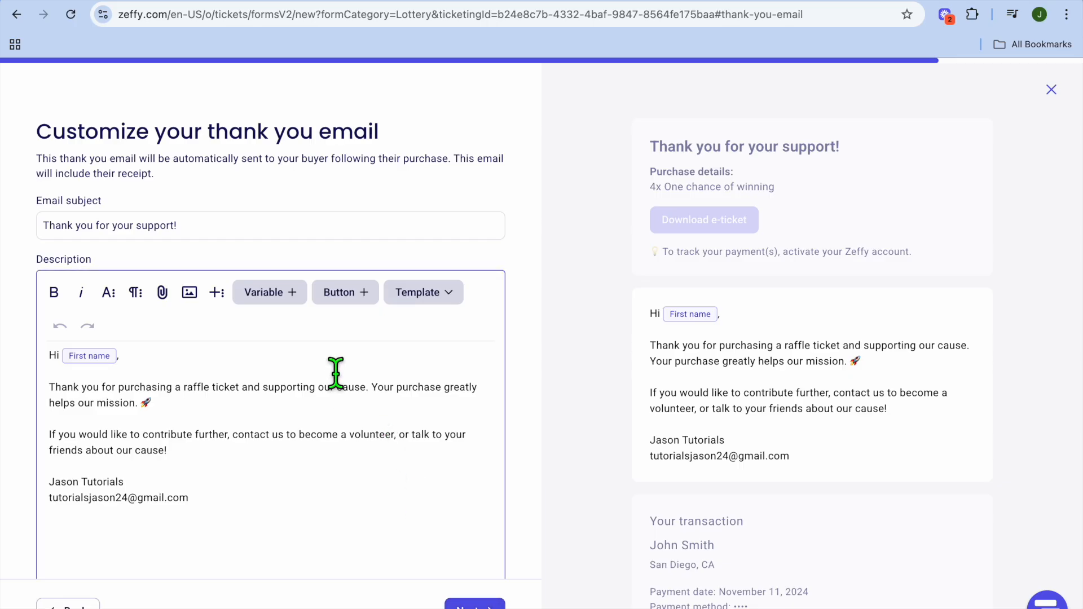
scroll(336, 374, "down", 3)
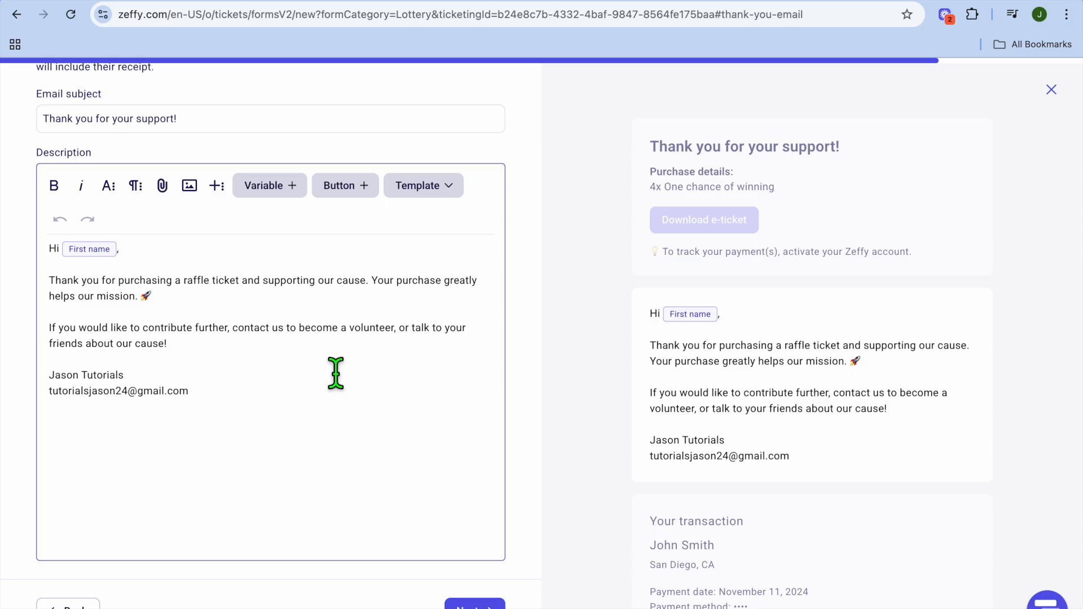
scroll(335, 373, "up", 1)
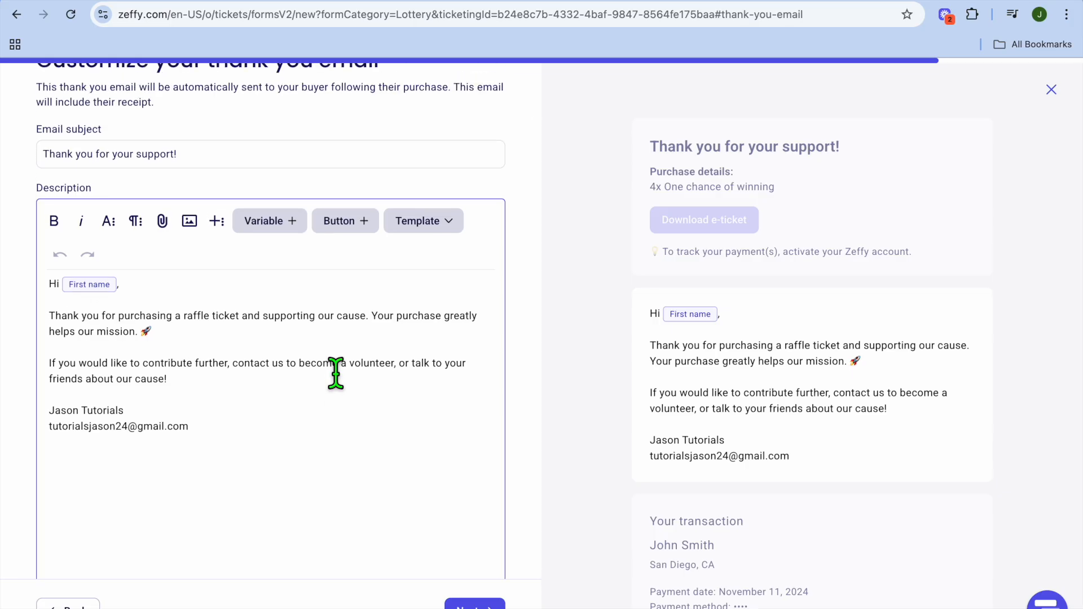
Accept the thank-you email and the advanced settings as they are and complete the raffle setup.
scroll(336, 374, "up", 2)
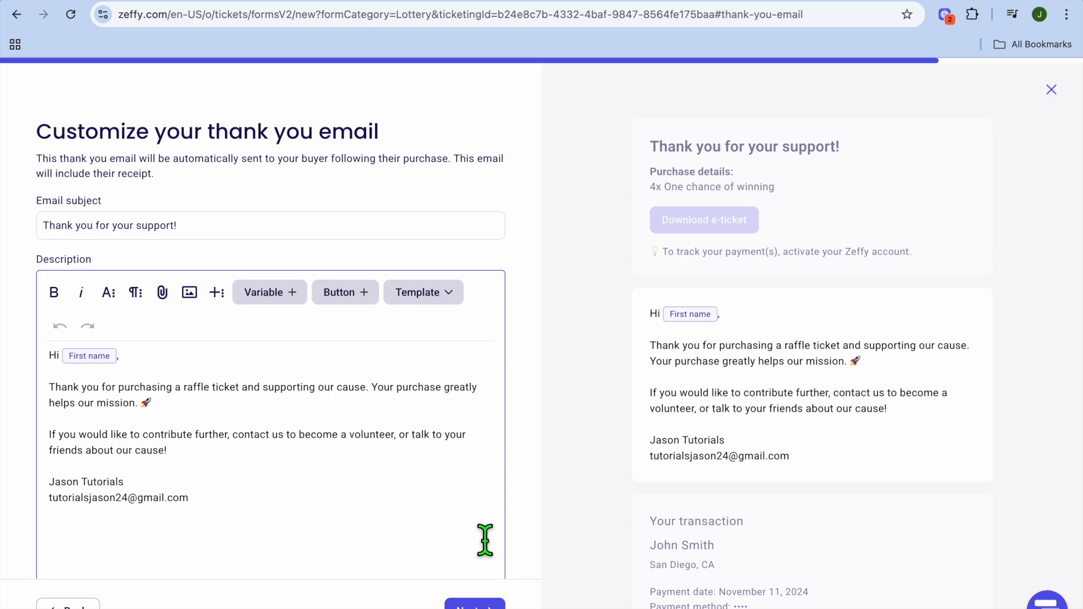
scroll(481, 527, "down", 3)
left_click(475, 604)
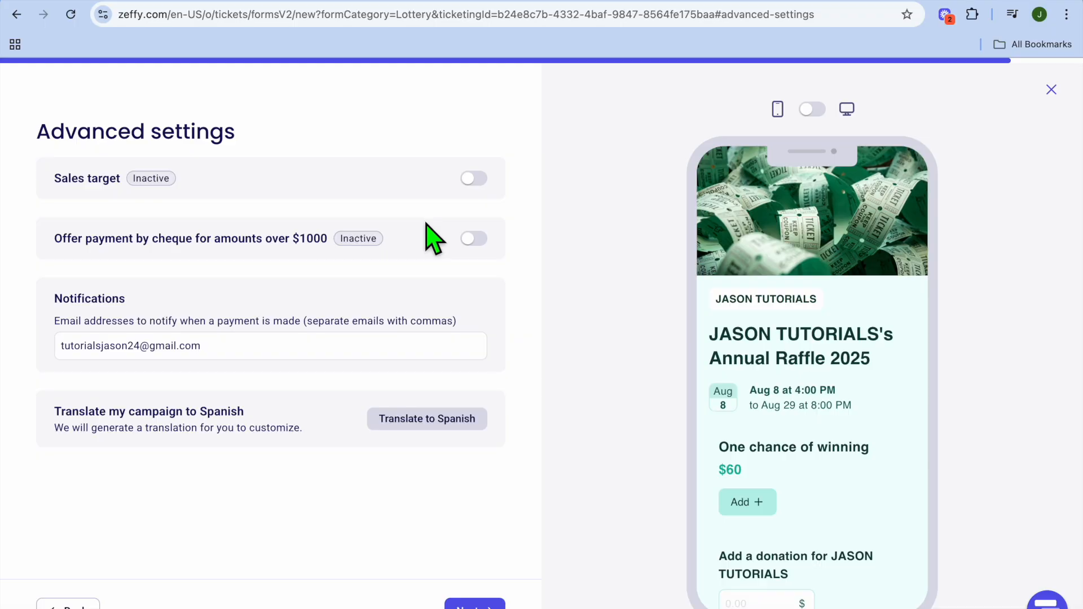
left_click(414, 350)
scroll(430, 555, "down", 1)
left_click(475, 604)
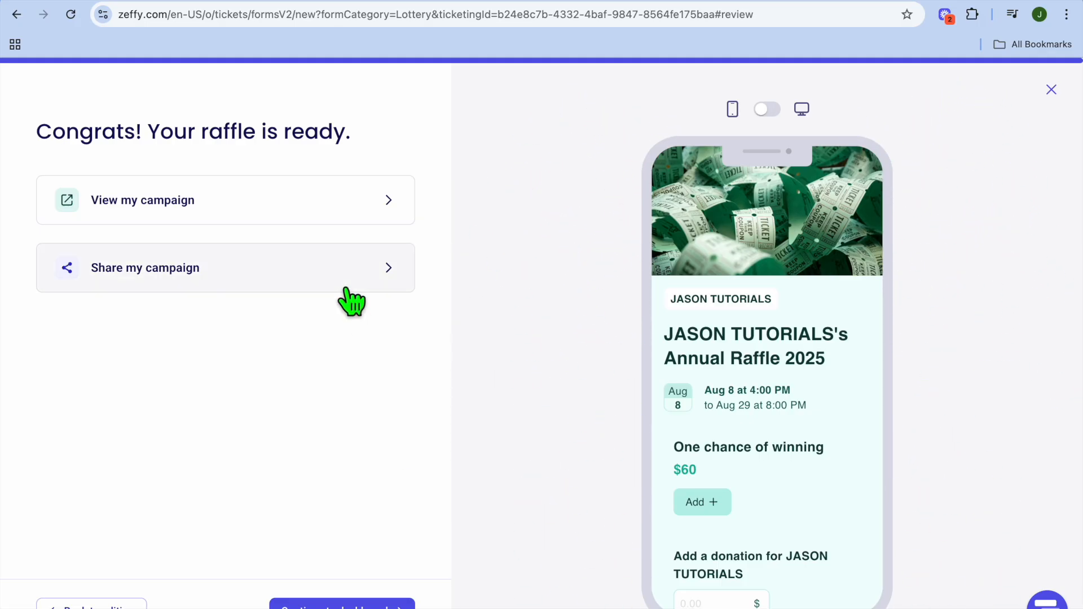
Copy the raffle campaign's share link and open it in a new browser tab.
left_click(319, 267)
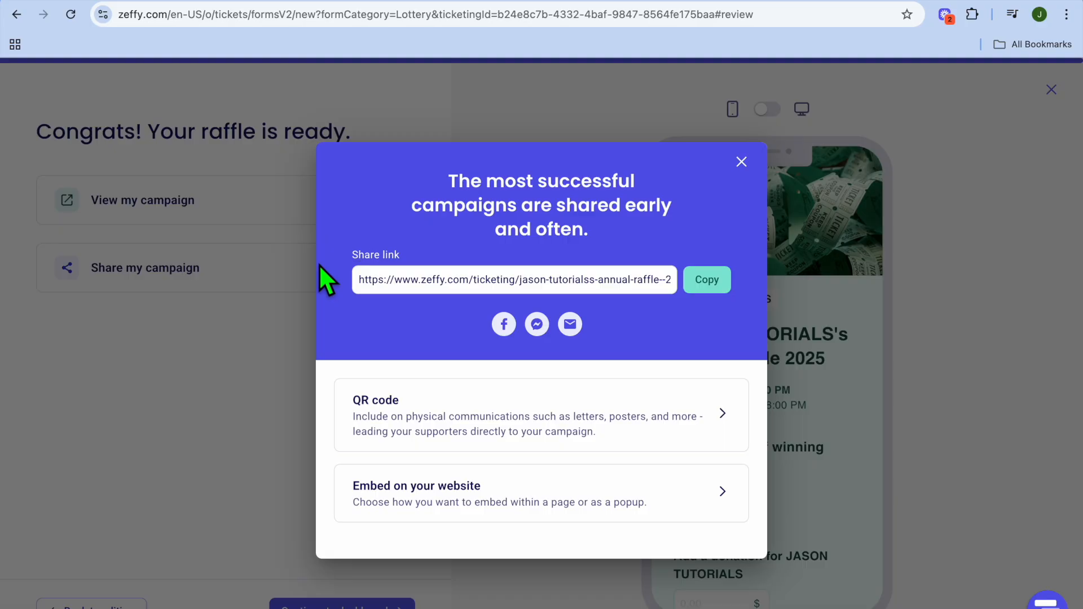
left_click(707, 282)
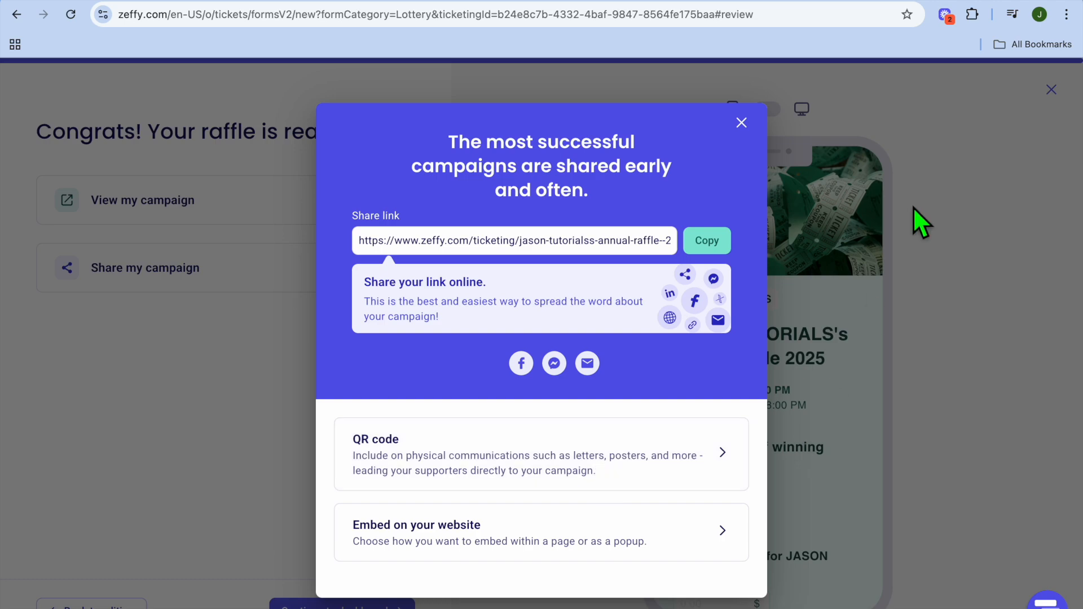
left_click(1010, 0)
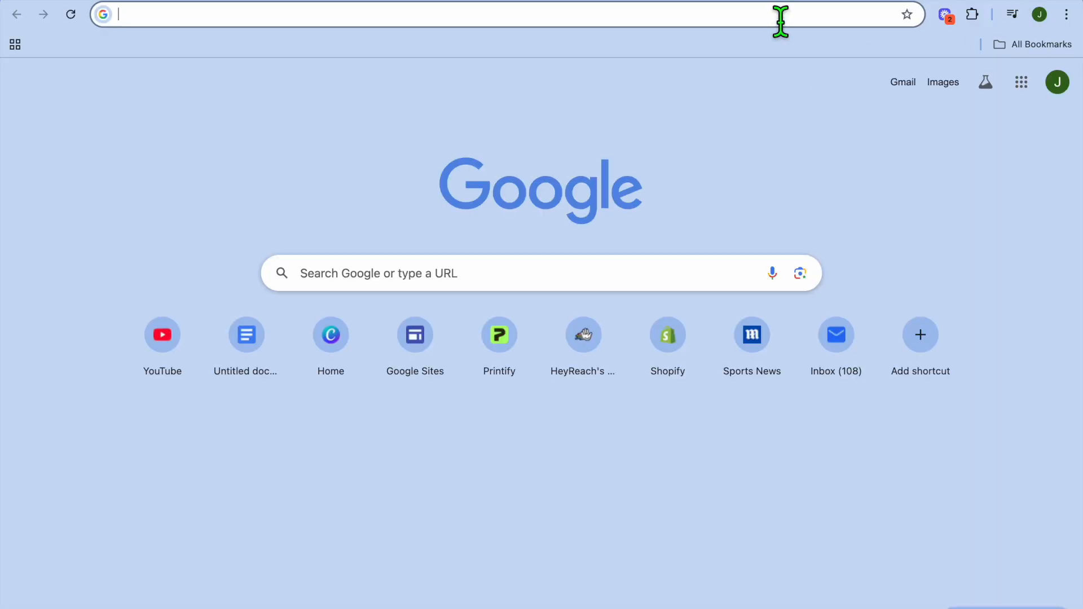
right_click(781, 16)
left_click(707, 124)
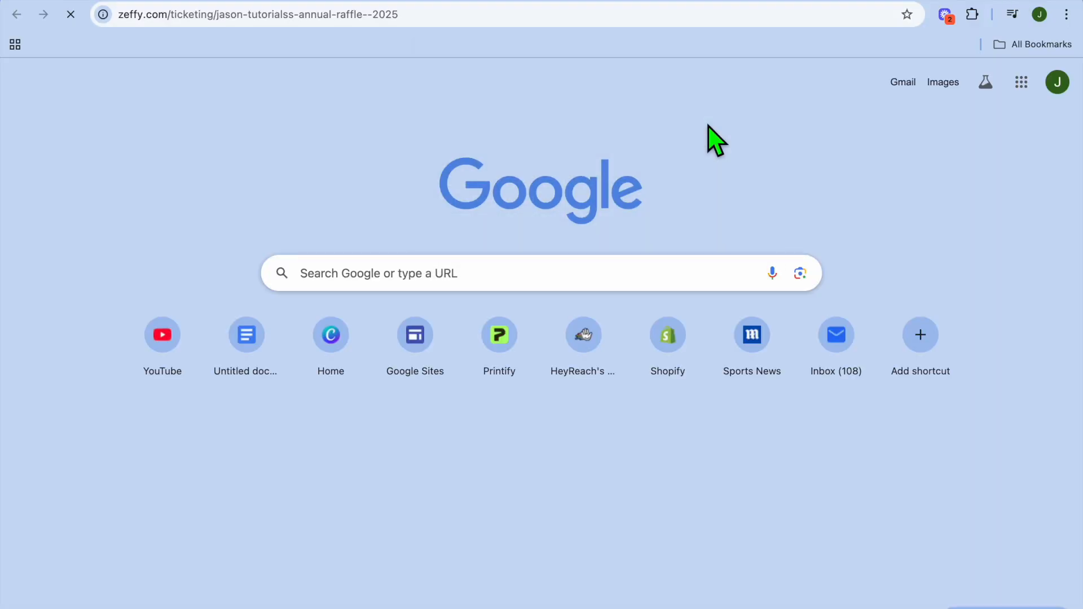